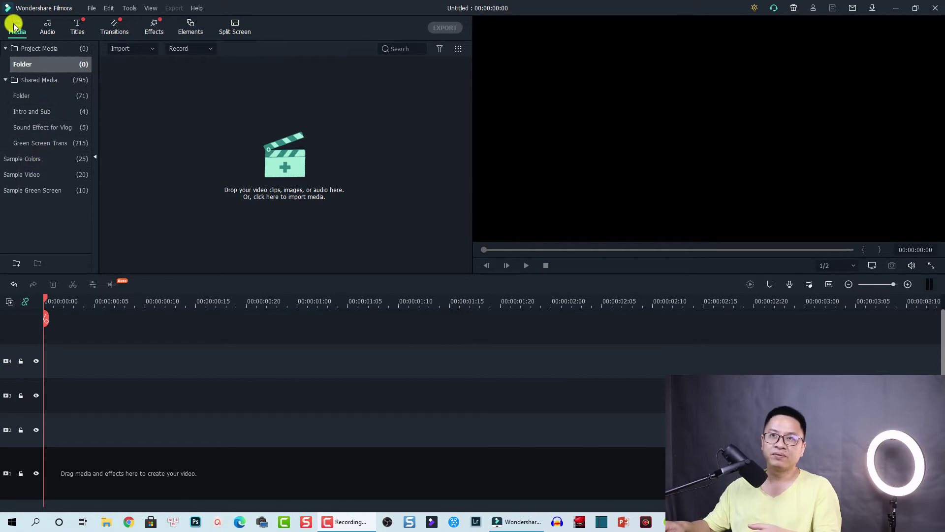
# Drag Travel 01 and Travel 02 from Sample Video onto a video track, preview, and park the playhead before the join
pyautogui.click(27, 175)
pyautogui.moveTo(139, 83)
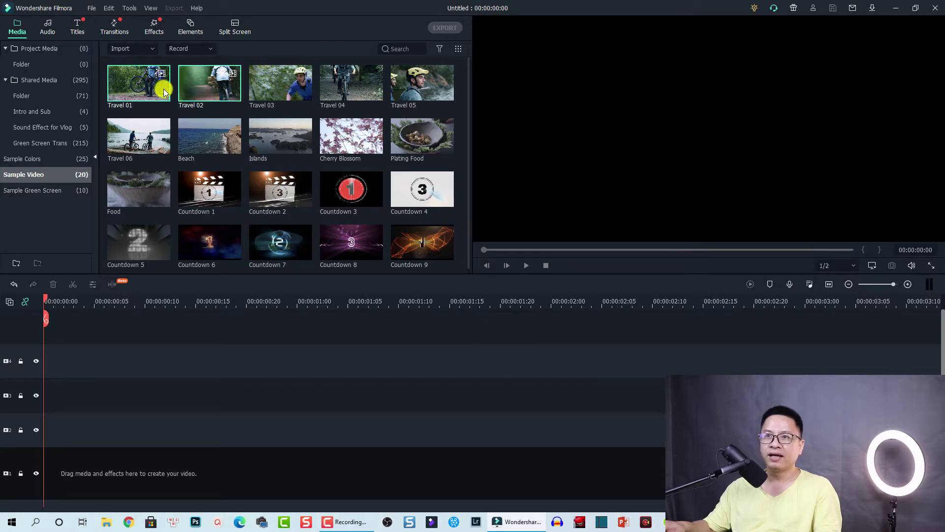
pyautogui.click(182, 95)
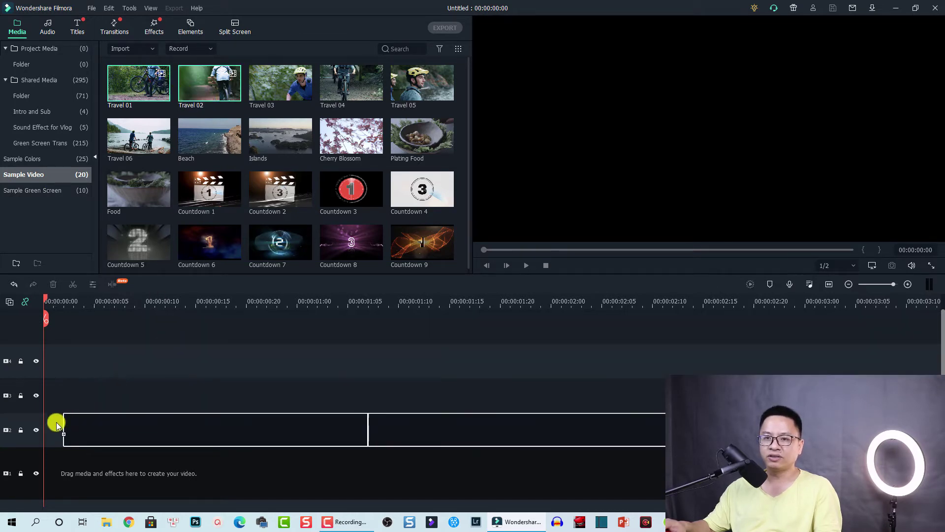
pyautogui.moveTo(184, 103); pyautogui.dragTo(51, 435)
pyautogui.click(108, 472)
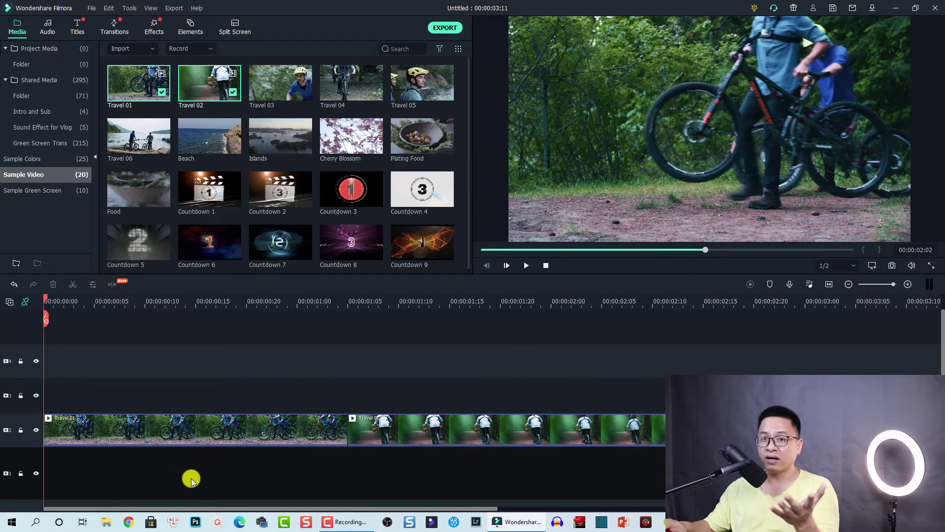
pyautogui.press('space')
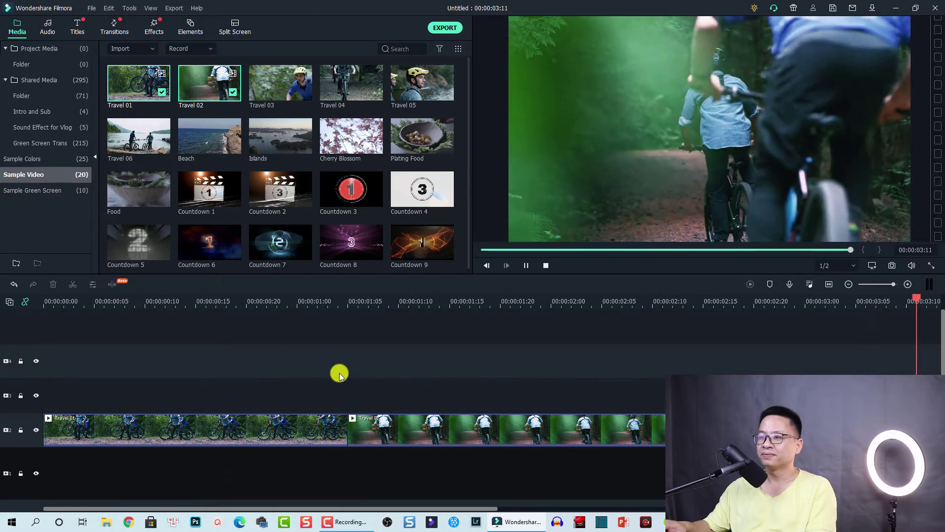
pyautogui.click(277, 303)
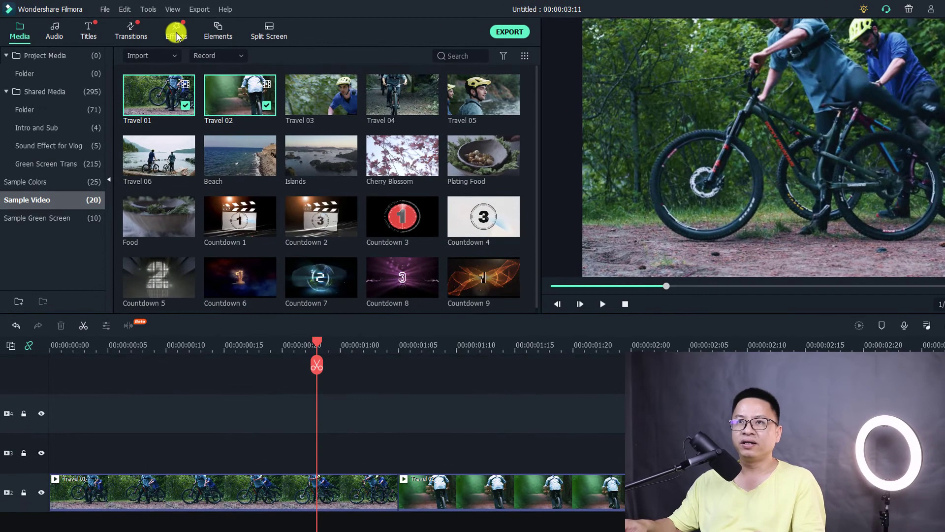
# Find Glitch in the Included effects and place Strong Glitch on the track above the clips
pyautogui.click(169, 33)
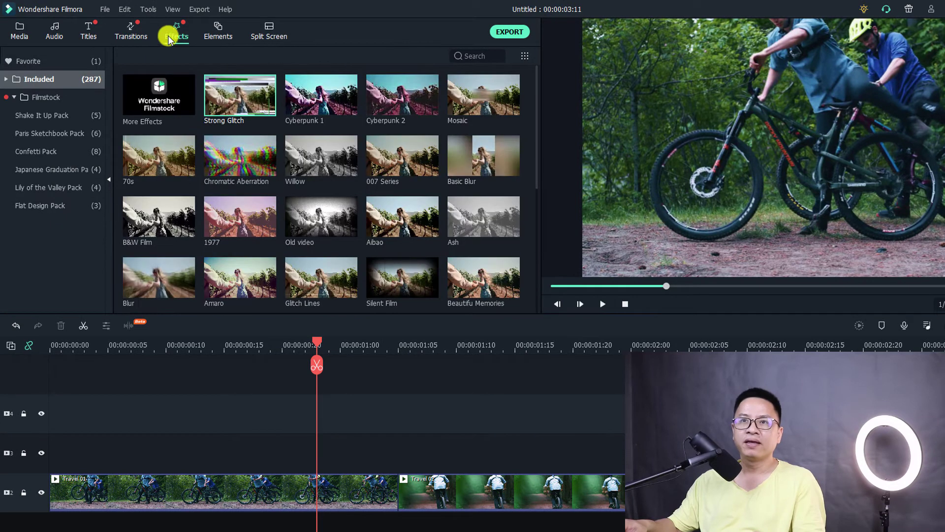
pyautogui.click(41, 79)
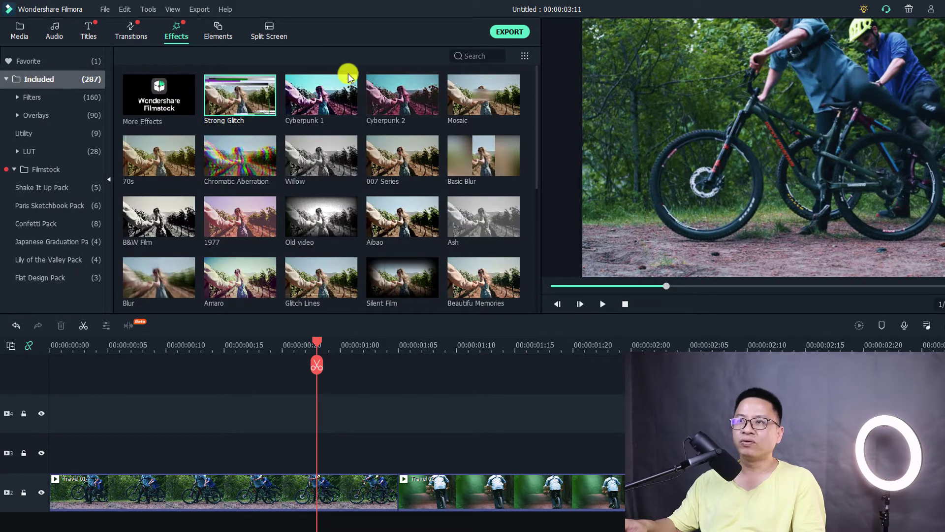
pyautogui.click(473, 57)
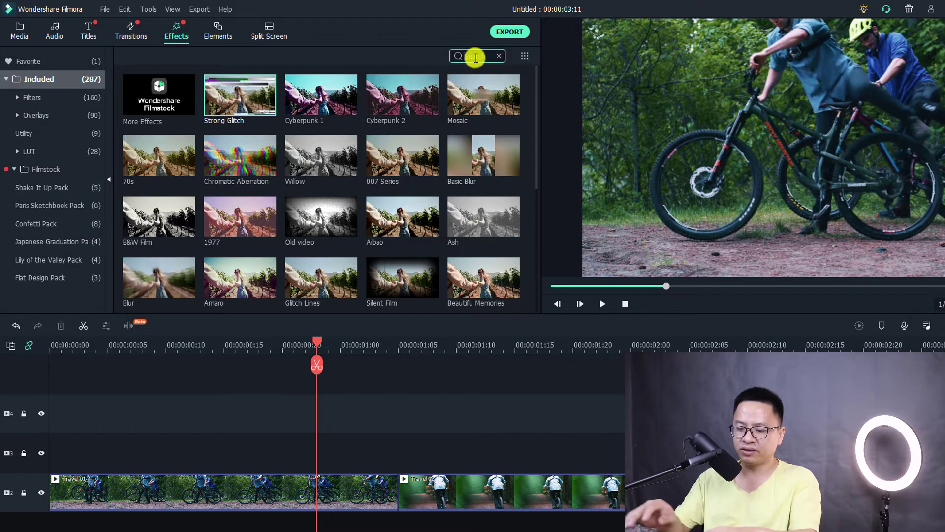
pyautogui.write('Glitch')
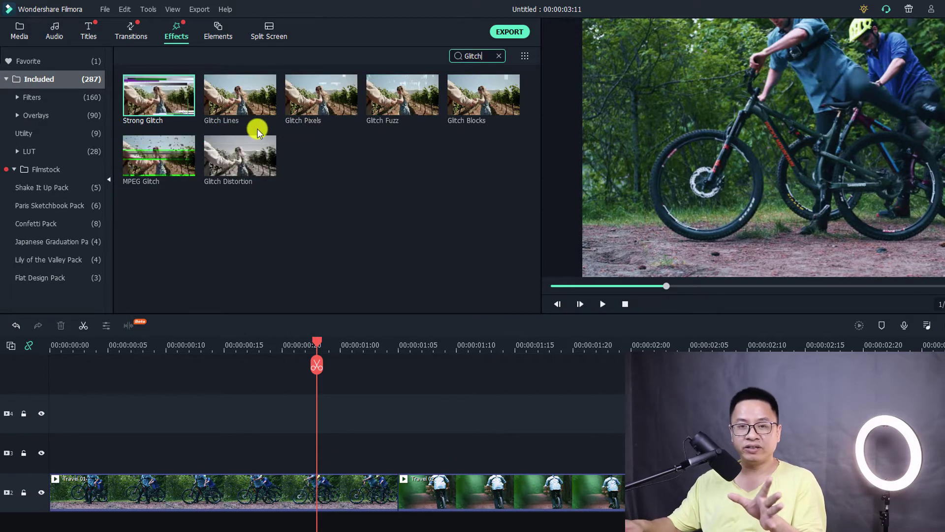
pyautogui.moveTo(159, 95)
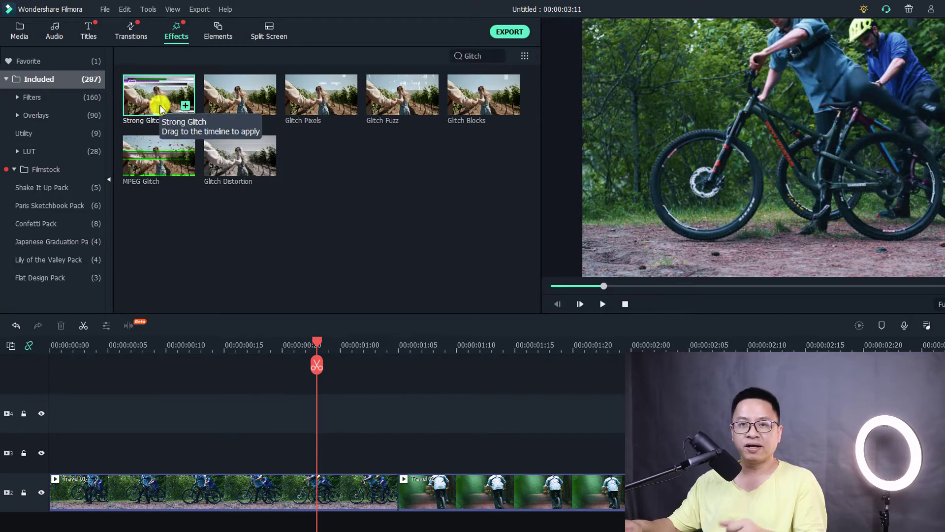
pyautogui.moveTo(159, 105)
pyautogui.mouseDown()
pyautogui.moveTo(358, 445)
pyautogui.moveTo(313, 459)
pyautogui.mouseUp()
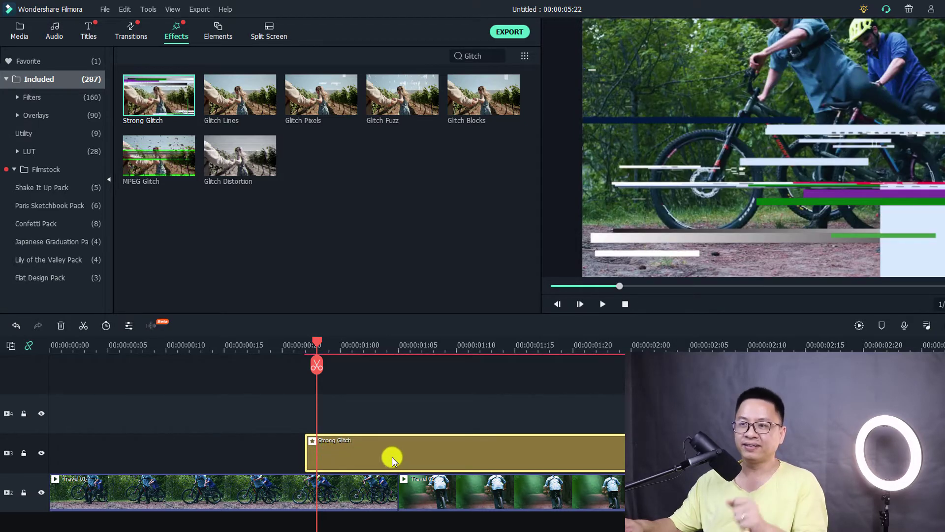
# Change the Strong Glitch clip's Input Duration from five seconds to 00:00:01:00
pyautogui.rightClick(367, 453)
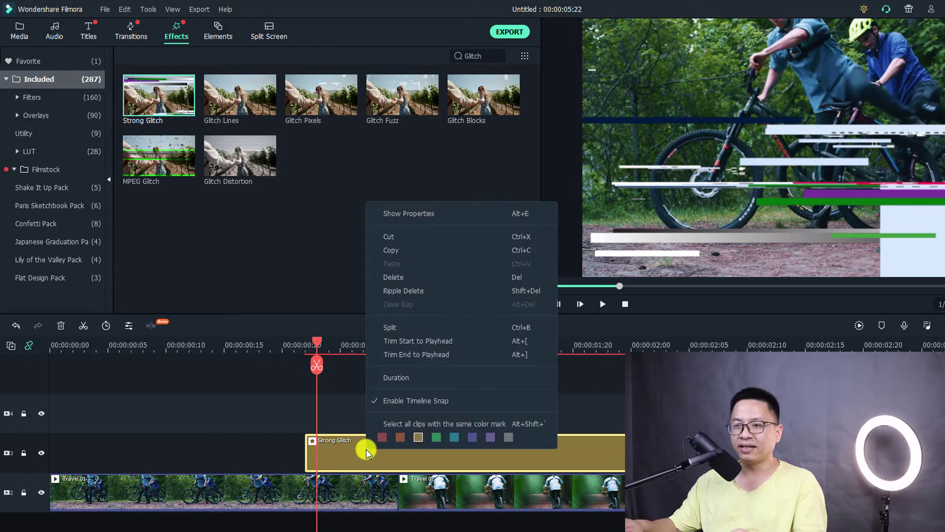
pyautogui.click(392, 382)
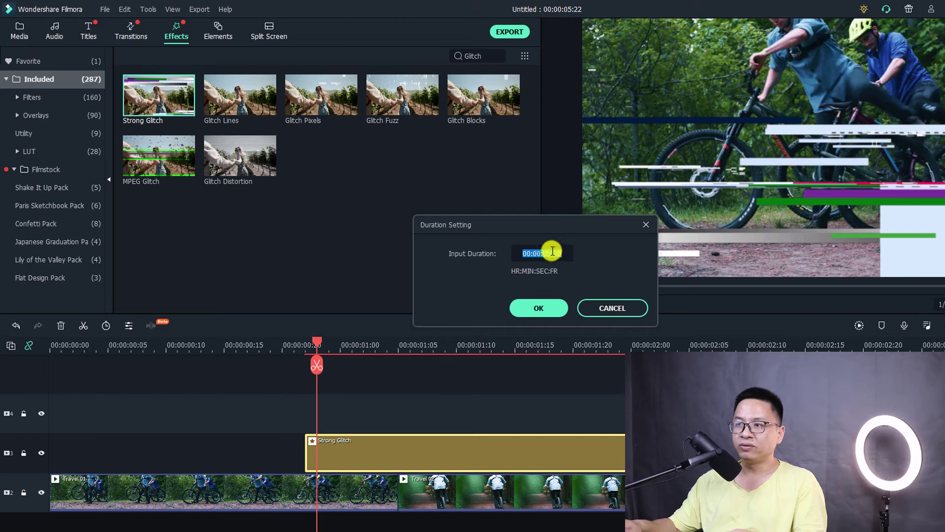
pyautogui.click(553, 253)
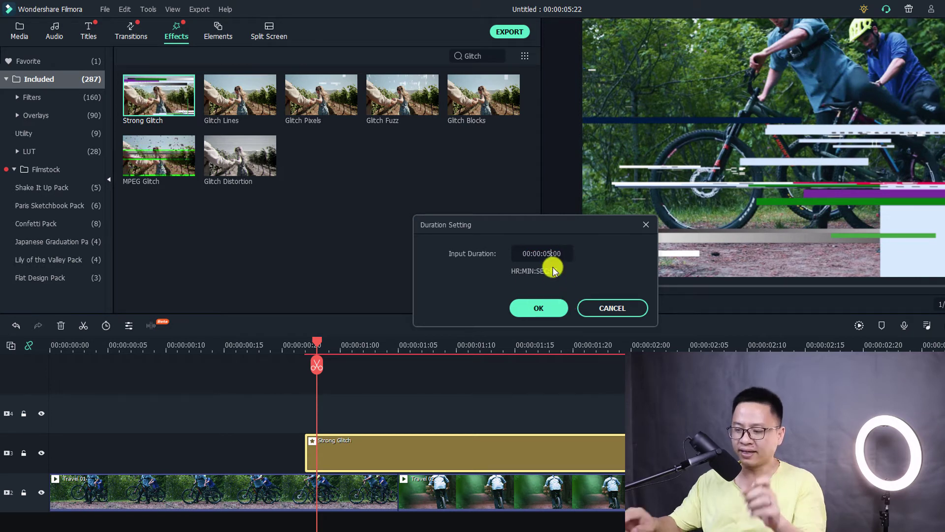
pyautogui.press('BackSpace')
pyautogui.write('1')
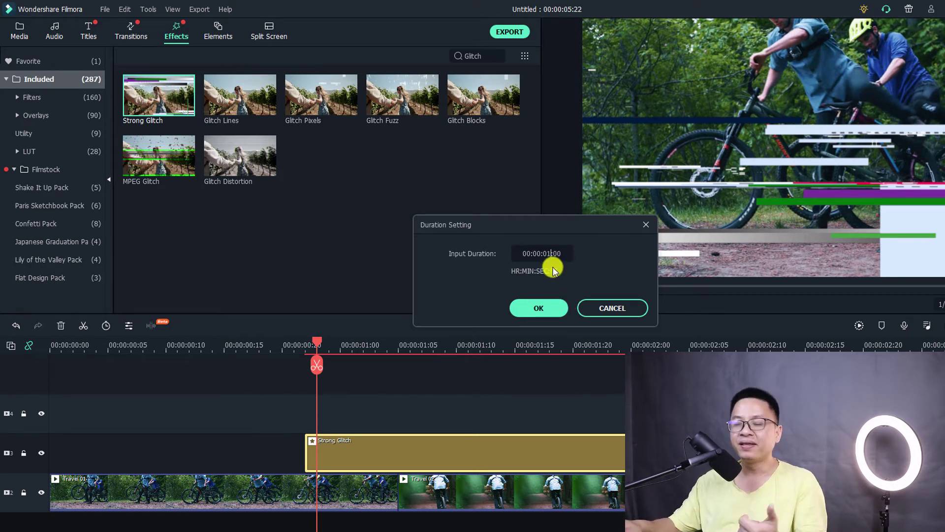
pyautogui.click(538, 309)
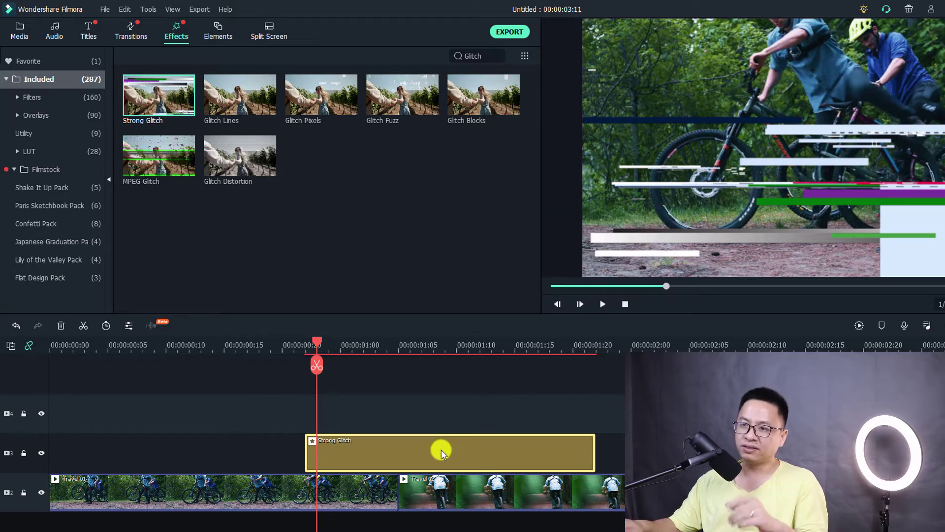
# Slide the one-second glitch left to straddle the clip boundary and preview from the start
pyautogui.moveTo(441, 449); pyautogui.dragTo(392, 456)
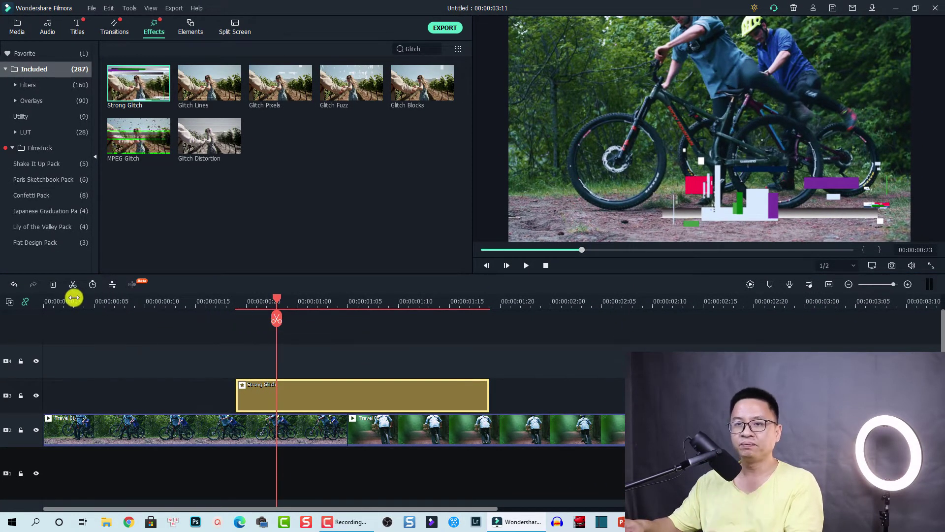
pyautogui.click(52, 300)
pyautogui.press('space')
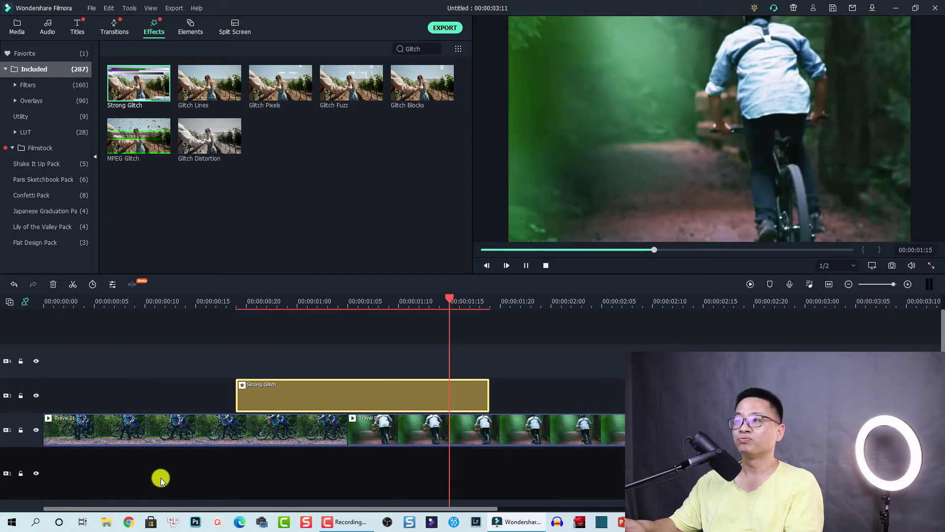
pyautogui.press('space')
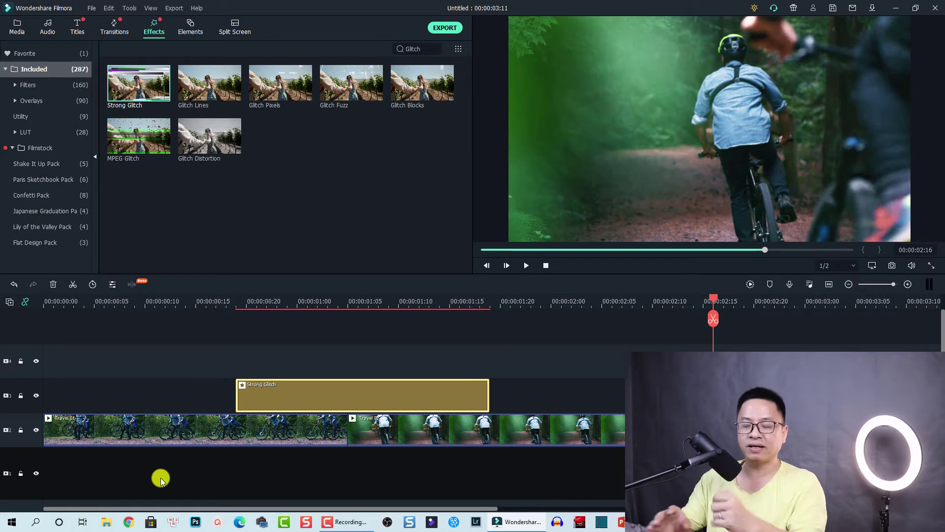
# Place Default Title on the top track at 0:00 and trim its right edge to 00:00:03:11
pyautogui.click(77, 27)
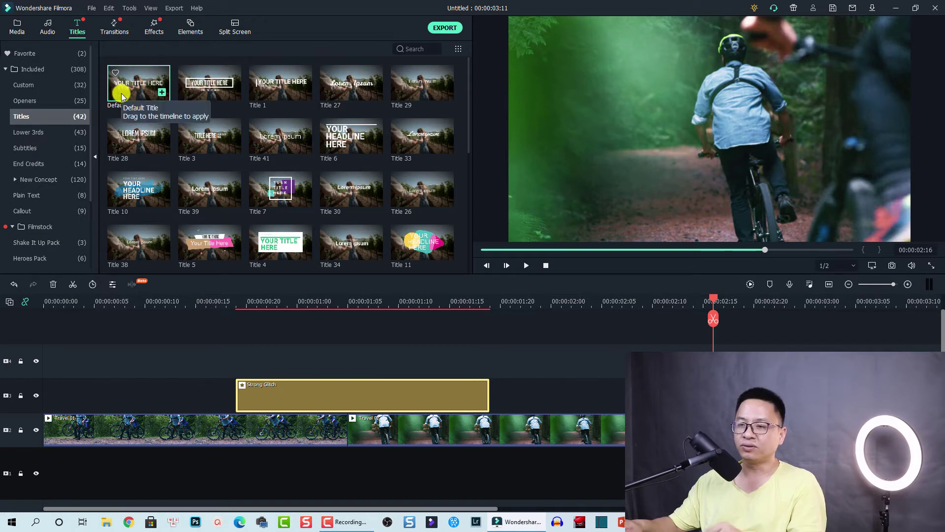
pyautogui.moveTo(122, 96); pyautogui.dragTo(111, 374)
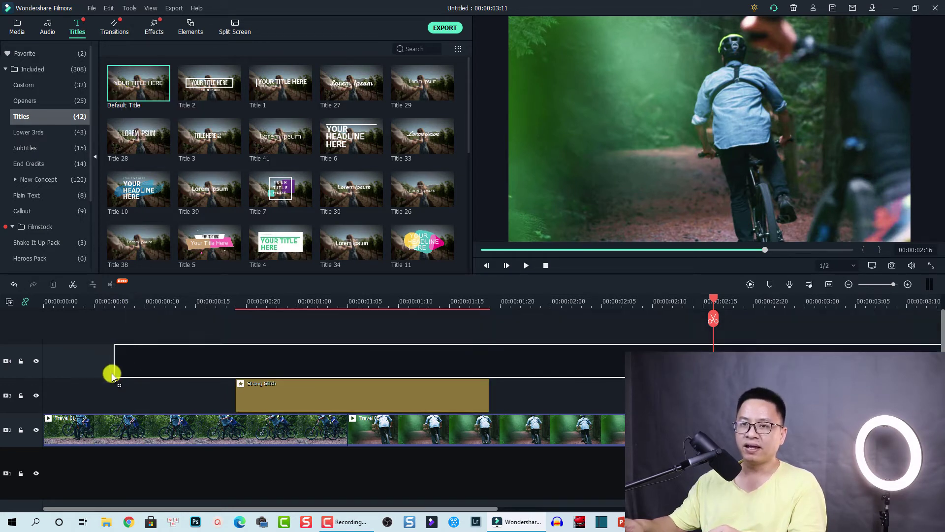
pyautogui.moveTo(43, 369); pyautogui.dragTo(42, 368)
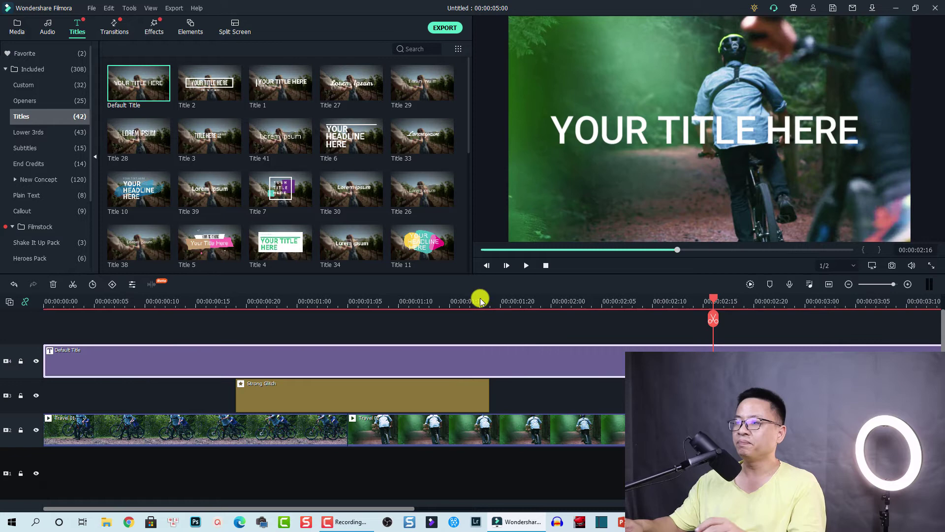
pyautogui.click(827, 287)
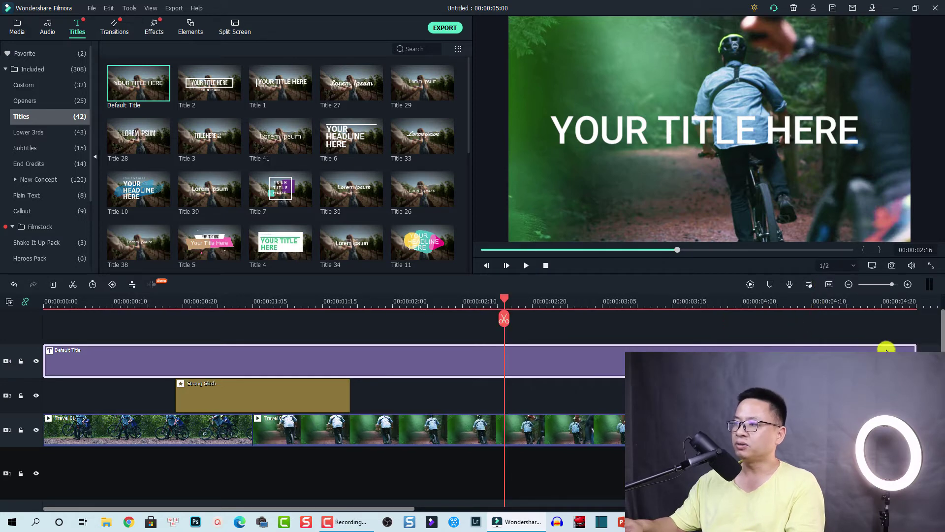
pyautogui.moveTo(916, 362); pyautogui.dragTo(643, 364)
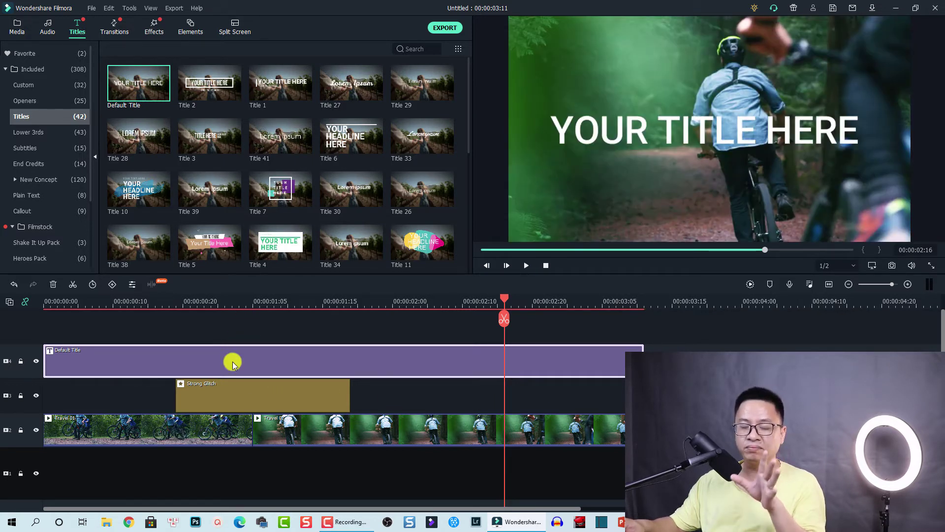
pyautogui.doubleClick(233, 361)
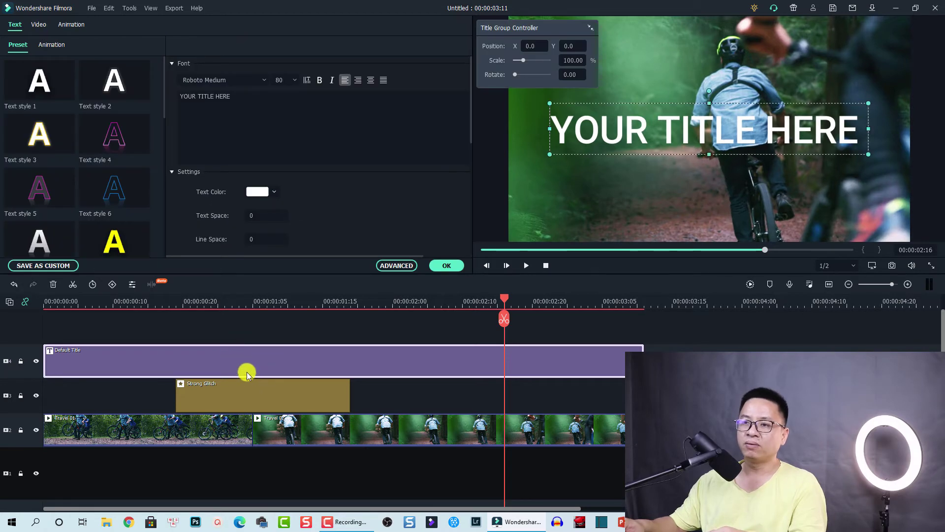
pyautogui.click(244, 110)
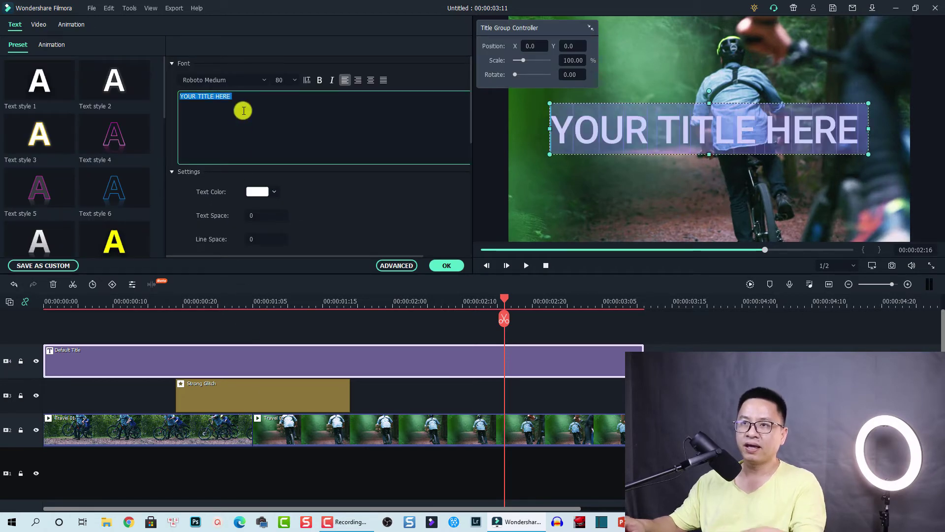
pyautogui.hotkey('ctrl', 'a')
pyautogui.write('Jacky N')
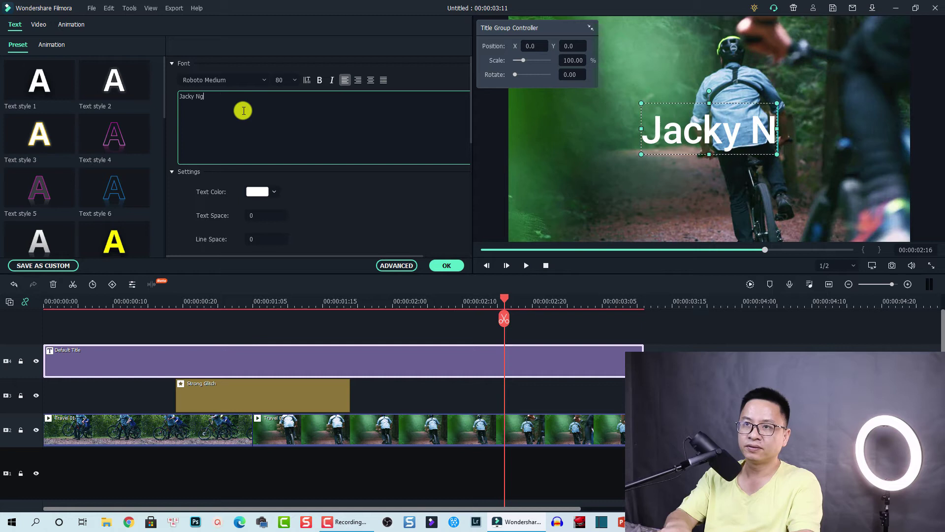
pyautogui.write('guyen')
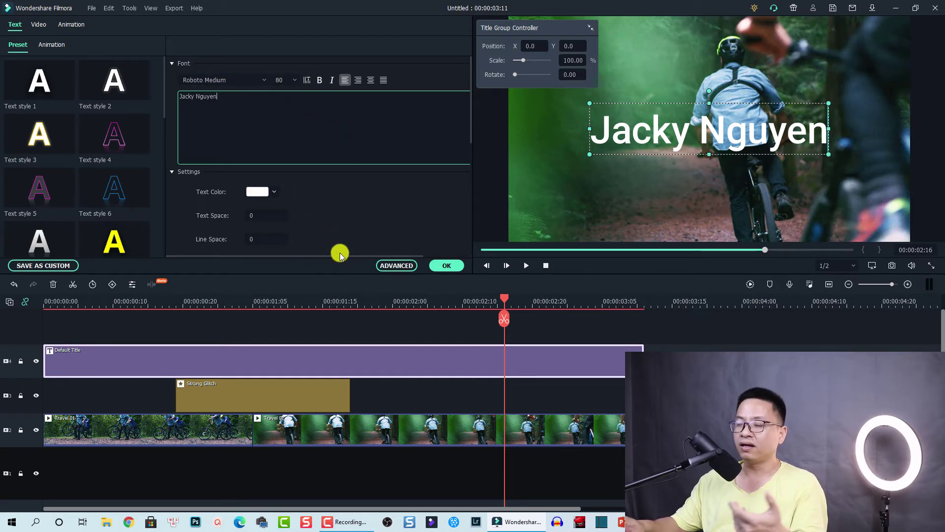
# Confirm the new text, then split the title clip at 00:00:01:05 where the bike clips meet
pyautogui.click(446, 264)
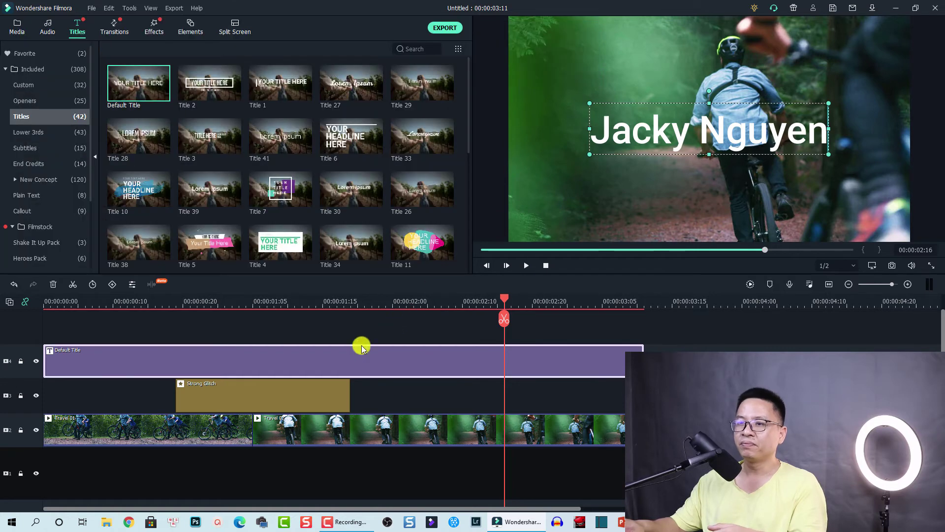
pyautogui.click(259, 301)
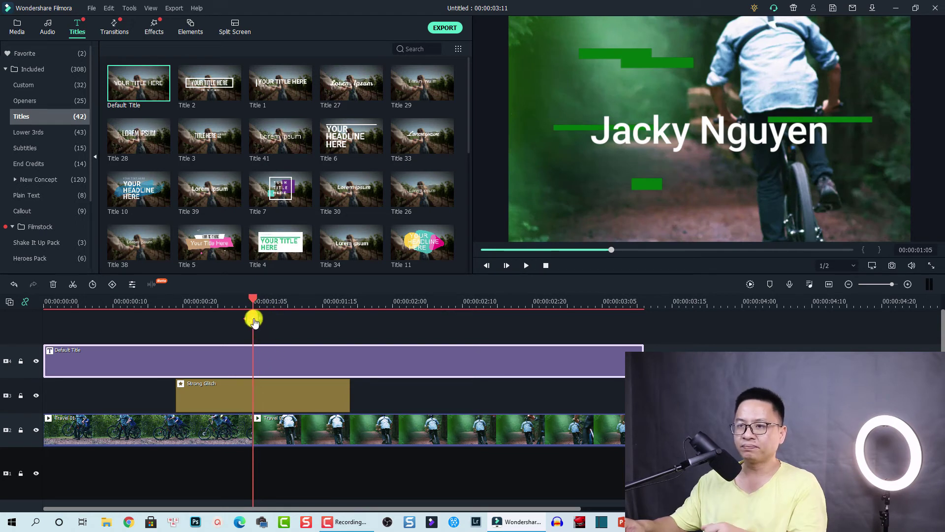
pyautogui.click(253, 320)
pyautogui.click(301, 306)
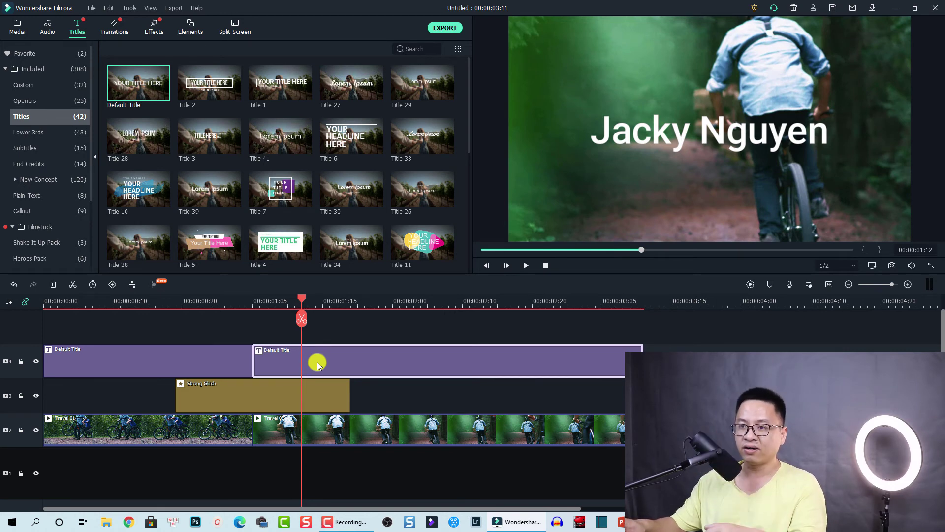
# Set the second title piece's Text Color to the basic yellow swatch via More..
pyautogui.doubleClick(317, 362)
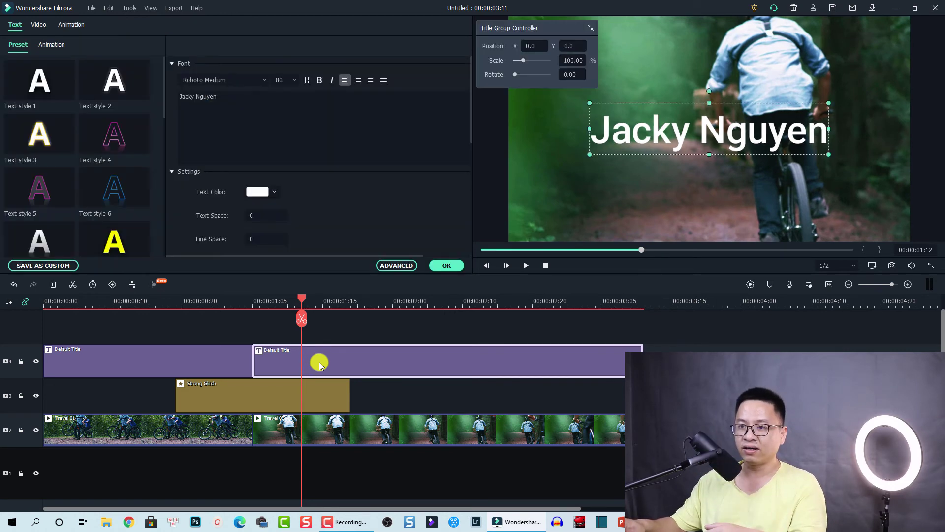
pyautogui.click(273, 196)
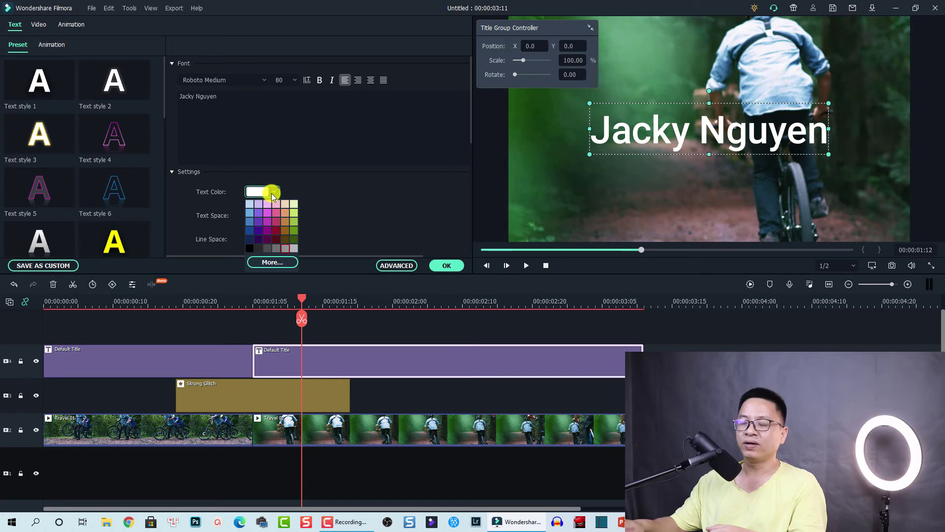
pyautogui.click(272, 263)
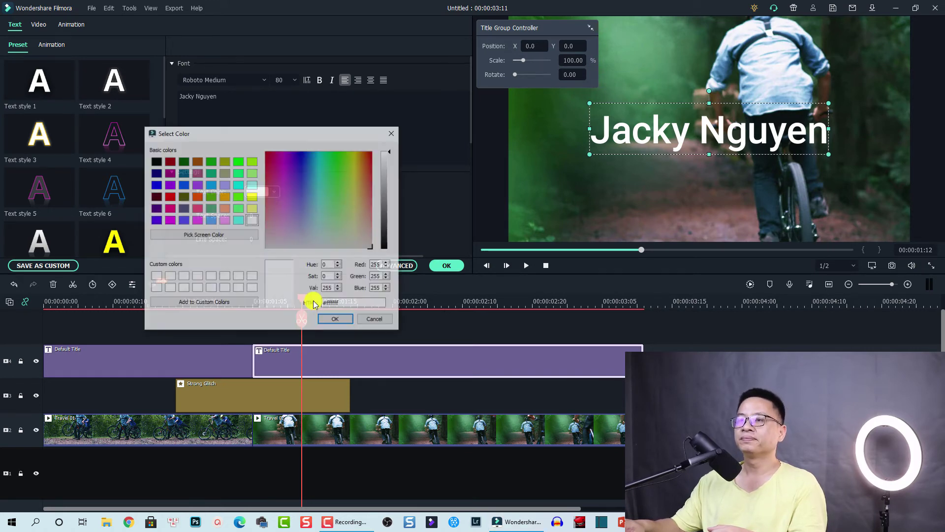
pyautogui.click(252, 196)
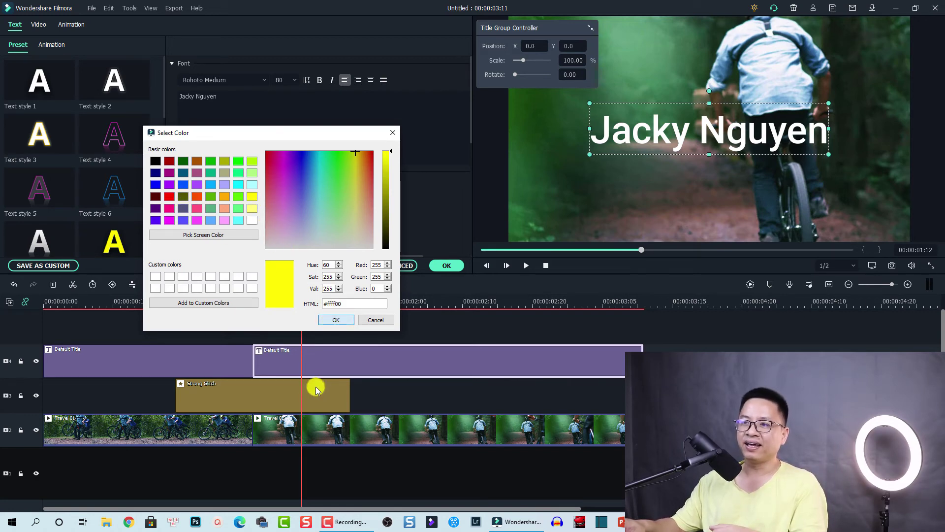
pyautogui.press('Return')
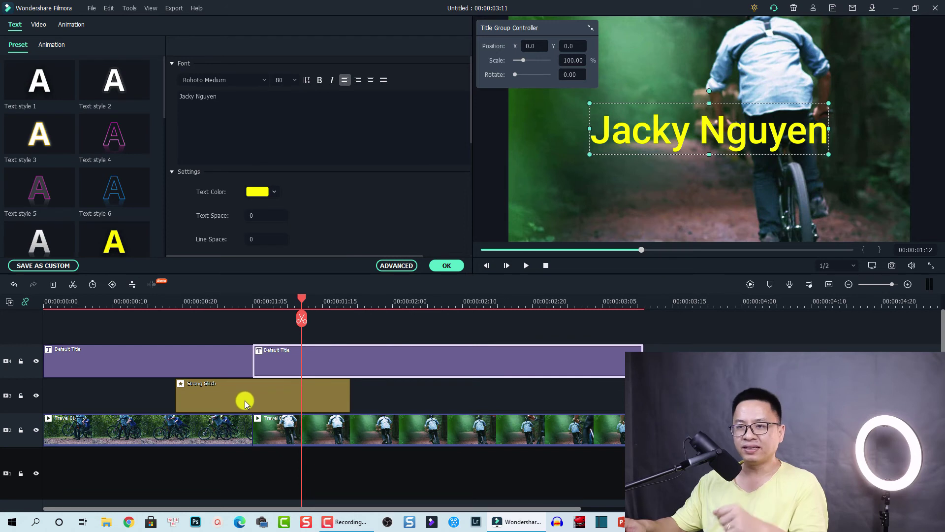
pyautogui.doubleClick(246, 401)
# Move Strong Glitch to a new top track, hide the bike footage track, and preview from the start
pyautogui.moveTo(243, 400)
pyautogui.mouseDown()
pyautogui.moveTo(260, 329)
pyautogui.moveTo(244, 326)
pyautogui.mouseUp()
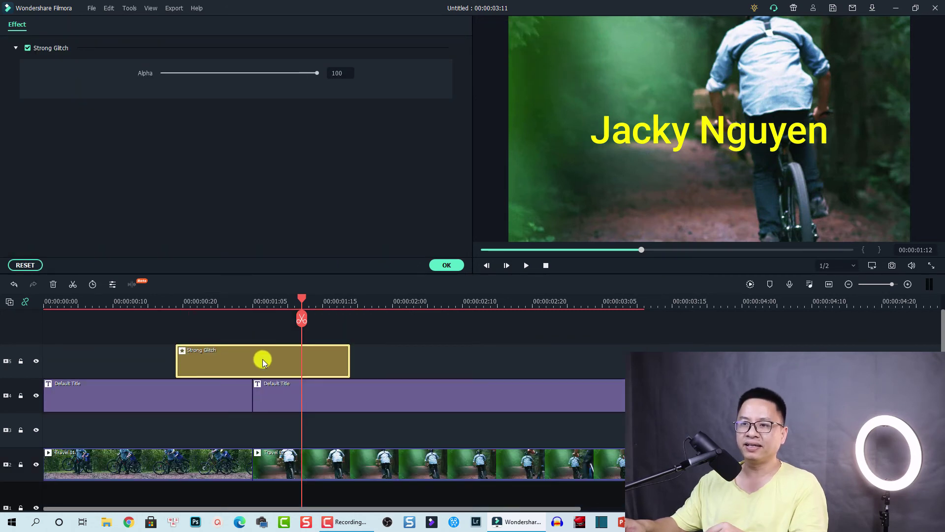
pyautogui.click(36, 464)
pyautogui.click(44, 303)
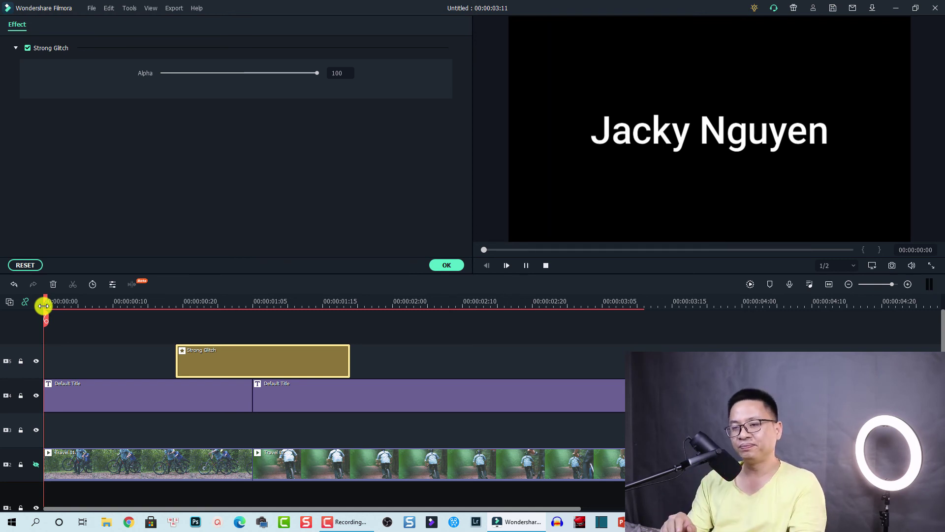
pyautogui.press('space')
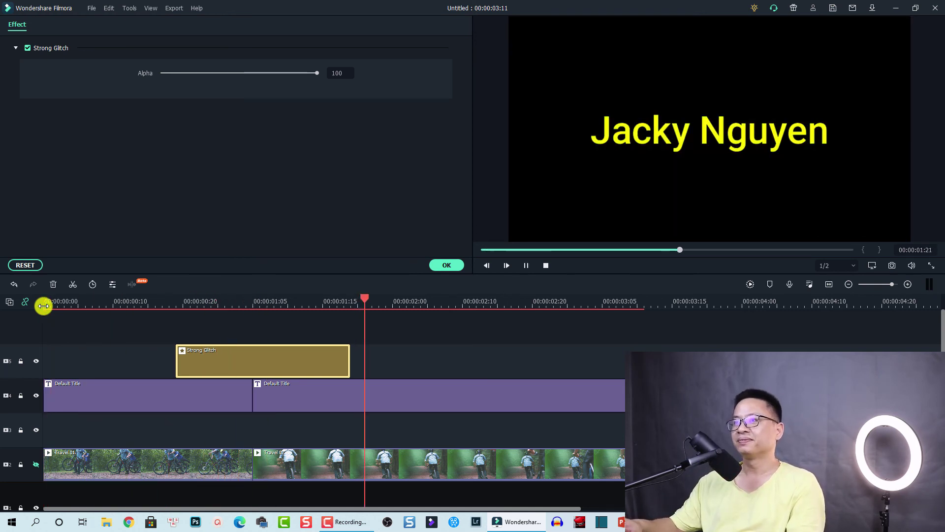
pyautogui.press('space')
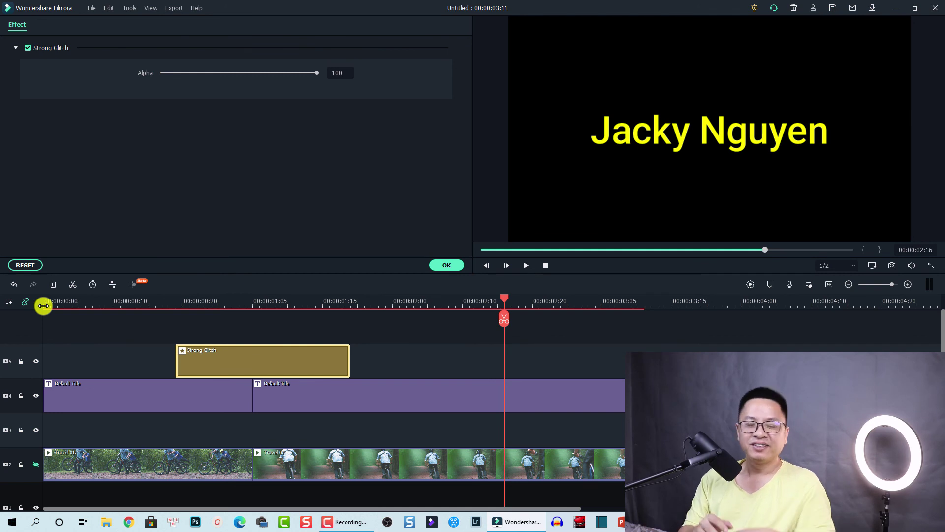